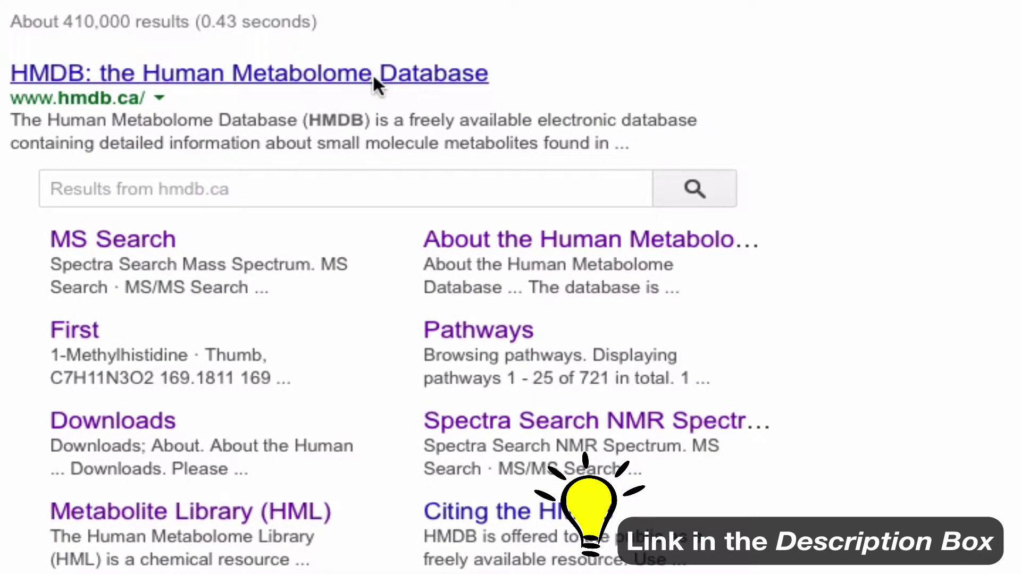
# Open the Human Metabolome Database site from the search results and look through its Browse and Search options
pyautogui.click(373, 73)
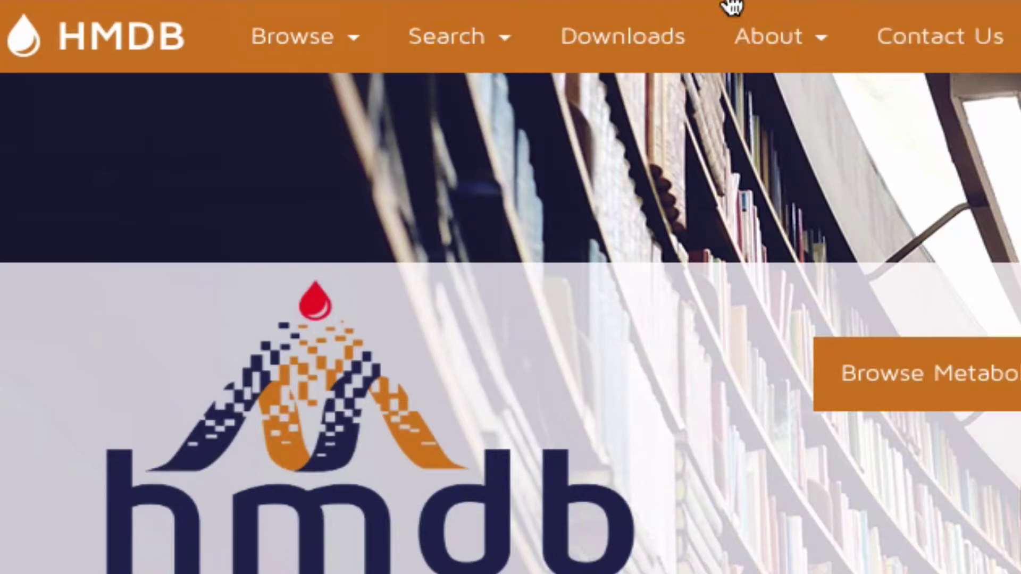
pyautogui.click(343, 37)
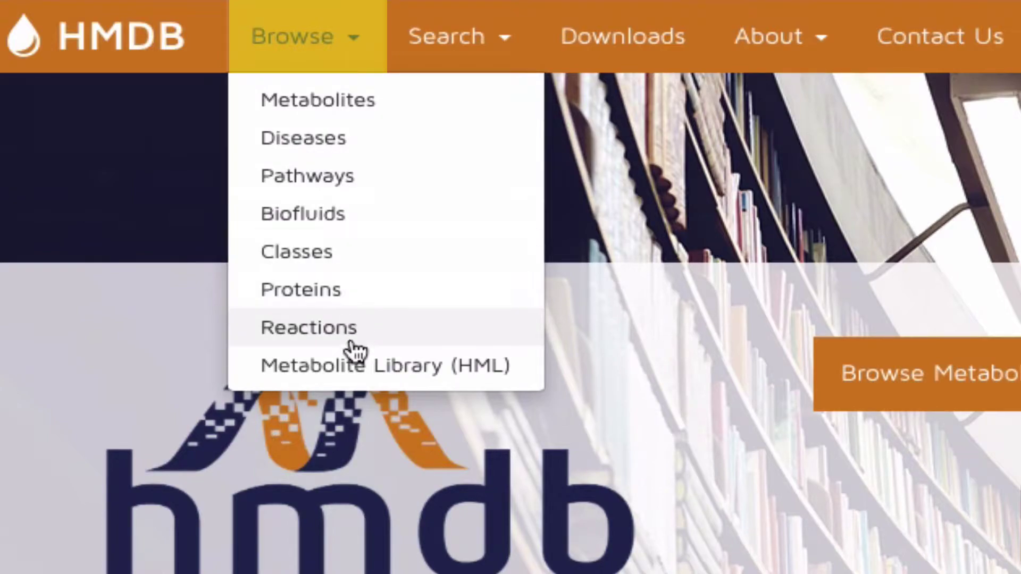
pyautogui.click(340, 43)
pyautogui.click(489, 51)
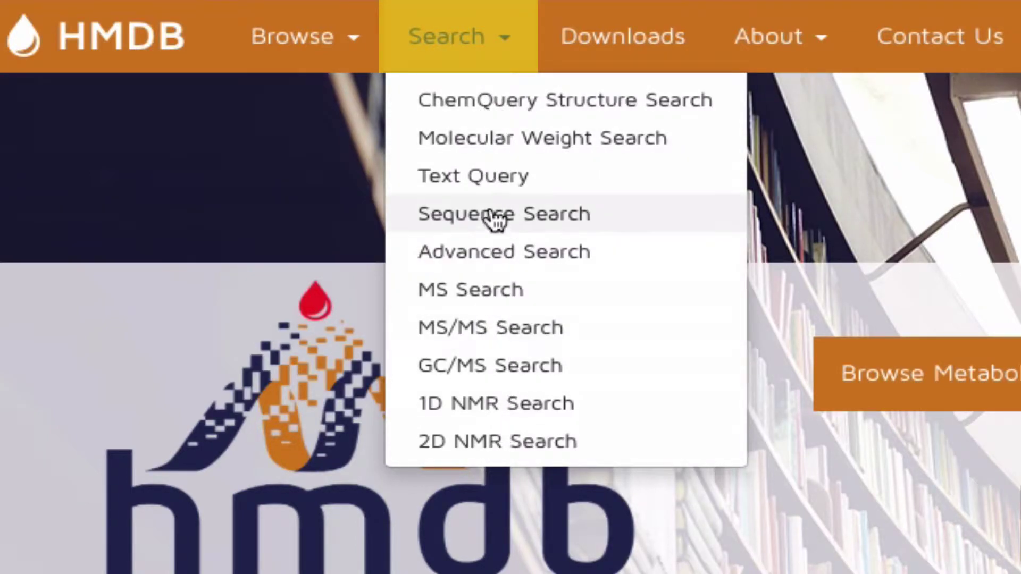
pyautogui.click(498, 56)
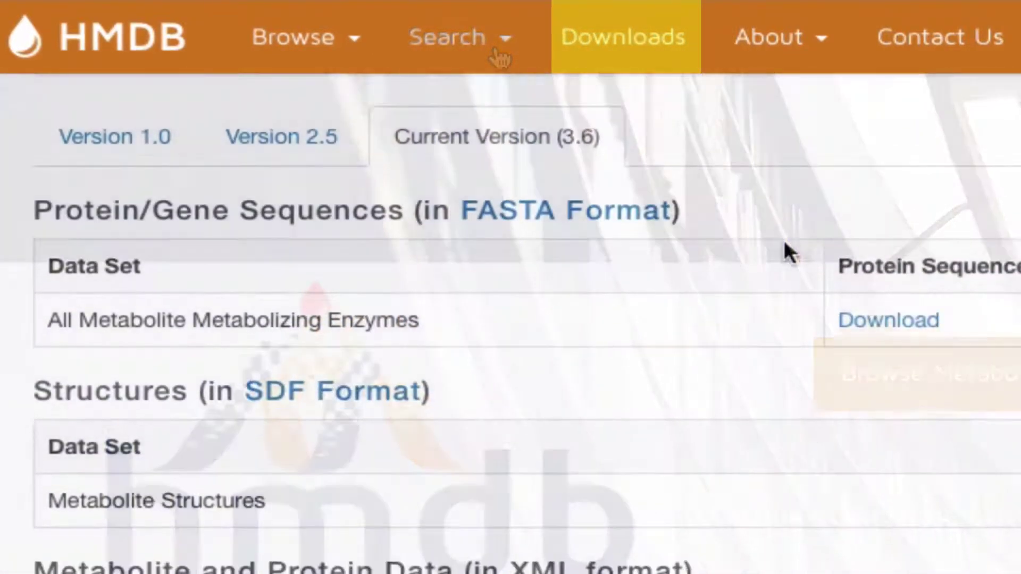
# Review the data sets offered for download in the current version (3.6)
pyautogui.scroll(-3, 784, 240)
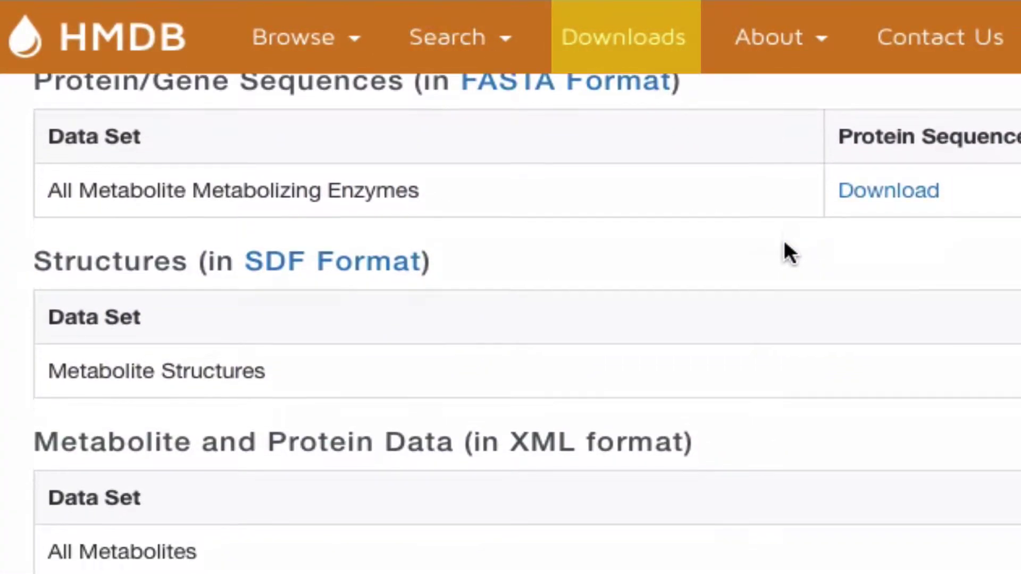
pyautogui.scroll(-1, 784, 241)
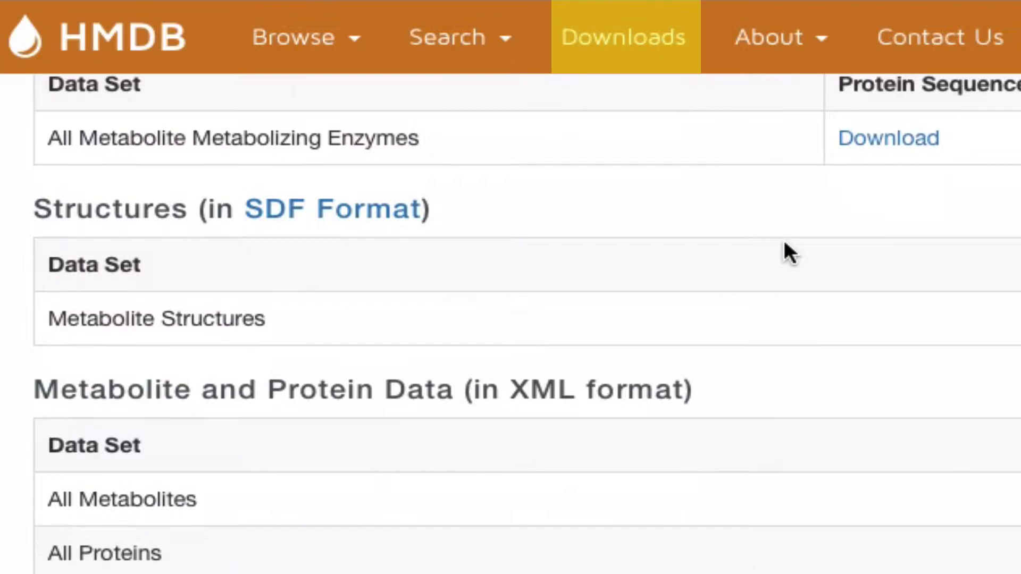
pyautogui.scroll(-1, 784, 240)
pyautogui.scroll(-2, 784, 241)
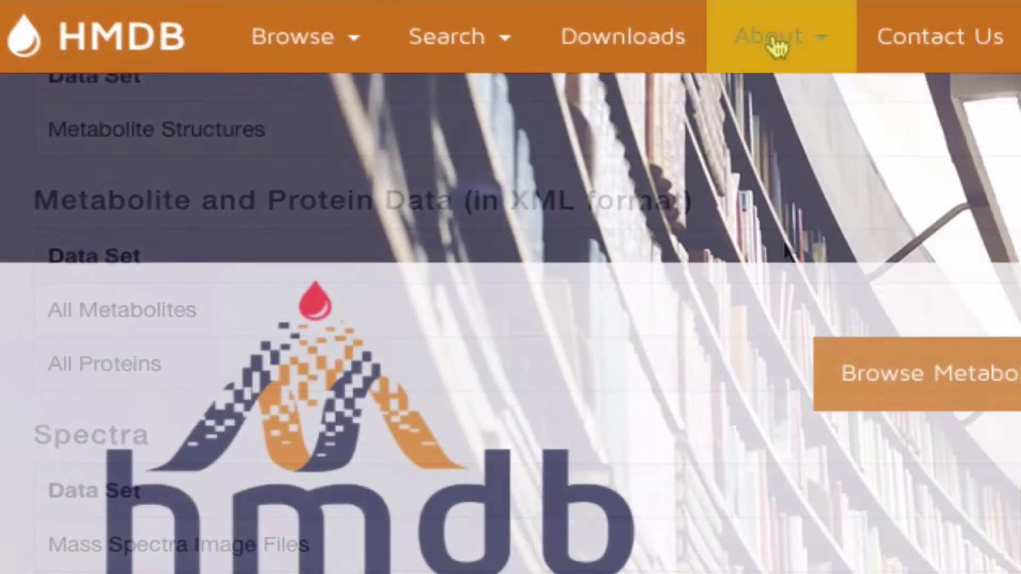
# Look through the About options and the Contact Us page, and return to the home page
pyautogui.click(777, 42)
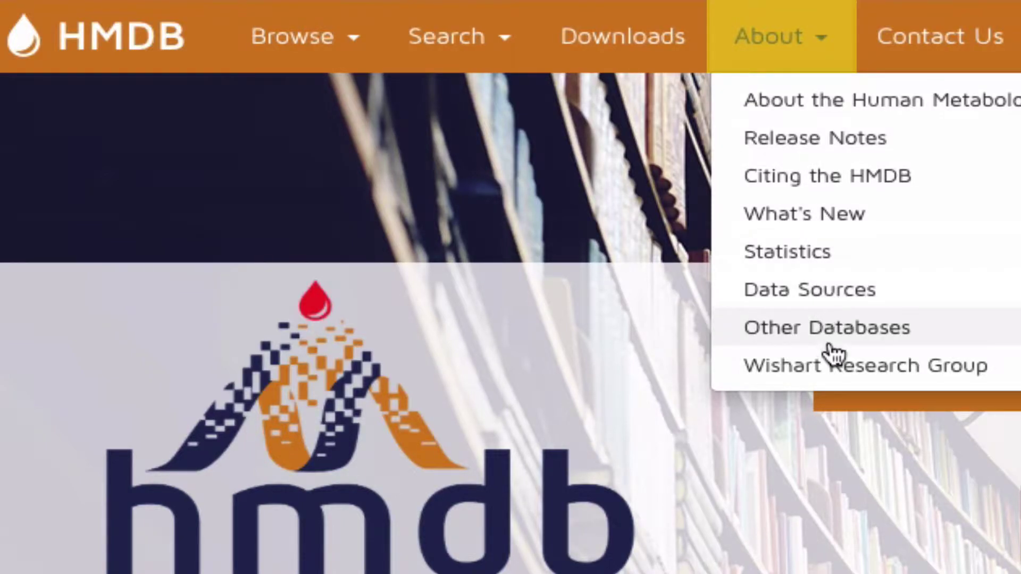
pyautogui.click(804, 53)
pyautogui.click(911, 41)
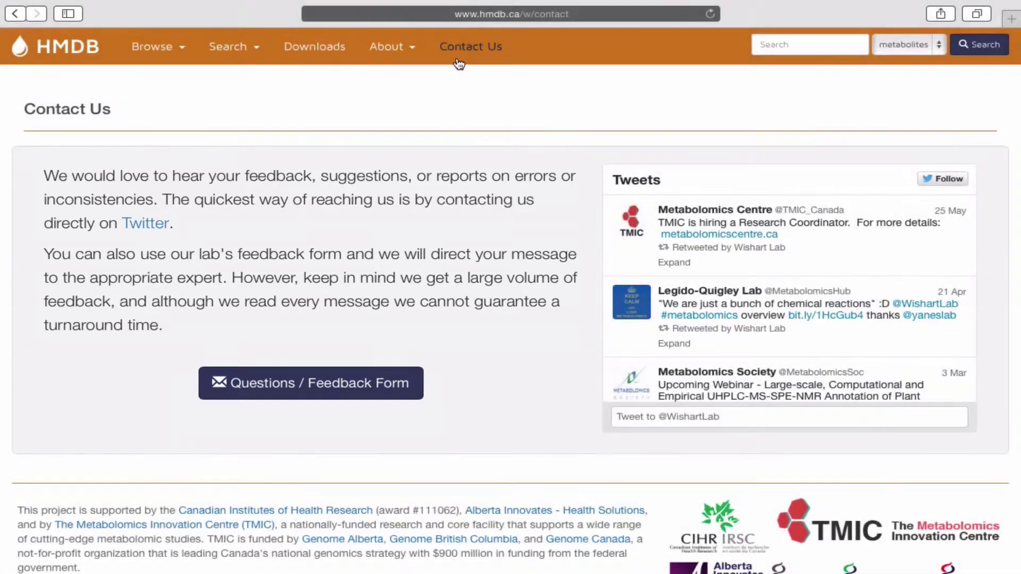
pyautogui.click(25, 56)
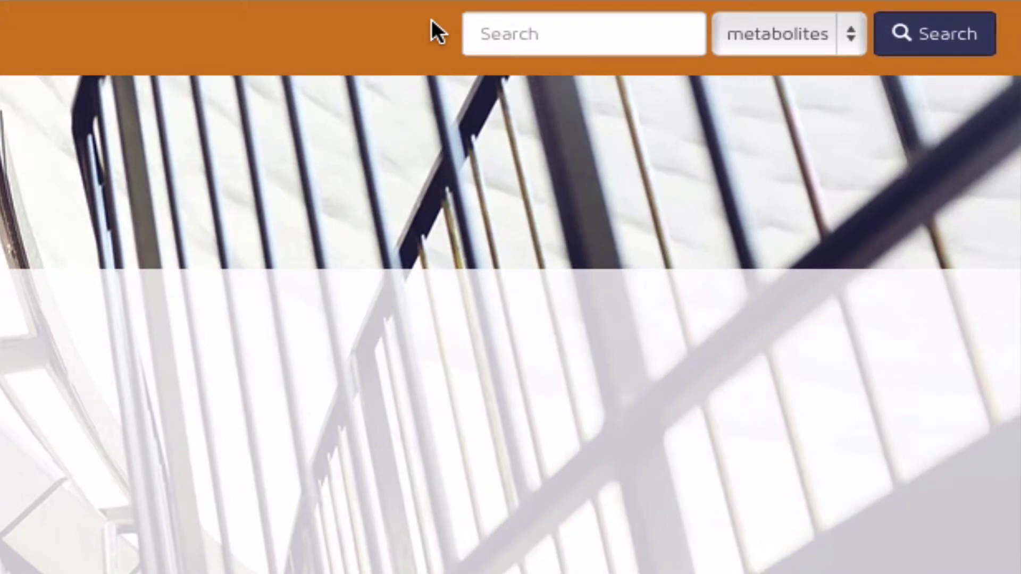
# Inspect the quick search field and its category choices, keeping metabolites as the category
pyautogui.click(530, 22)
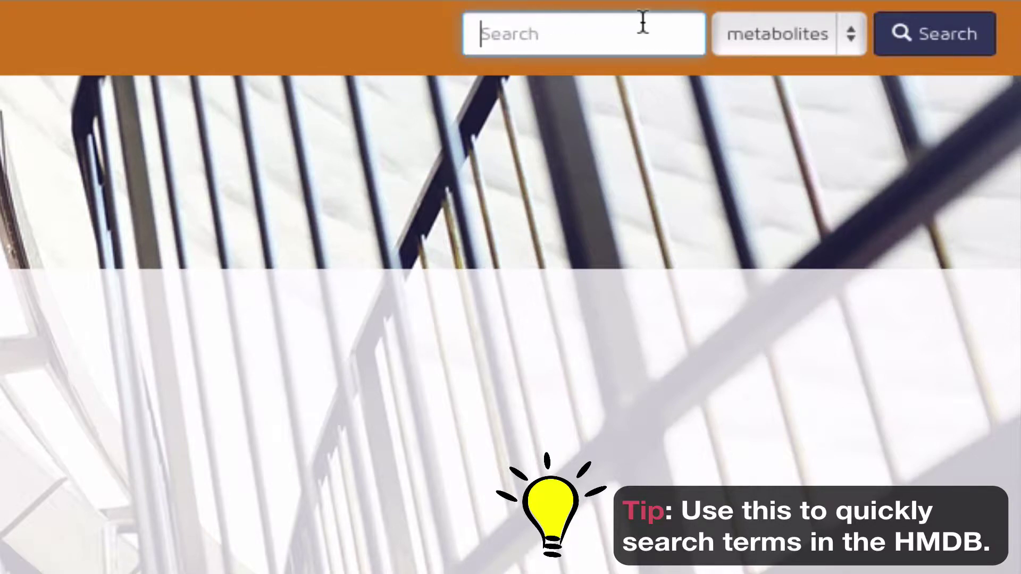
pyautogui.click(781, 34)
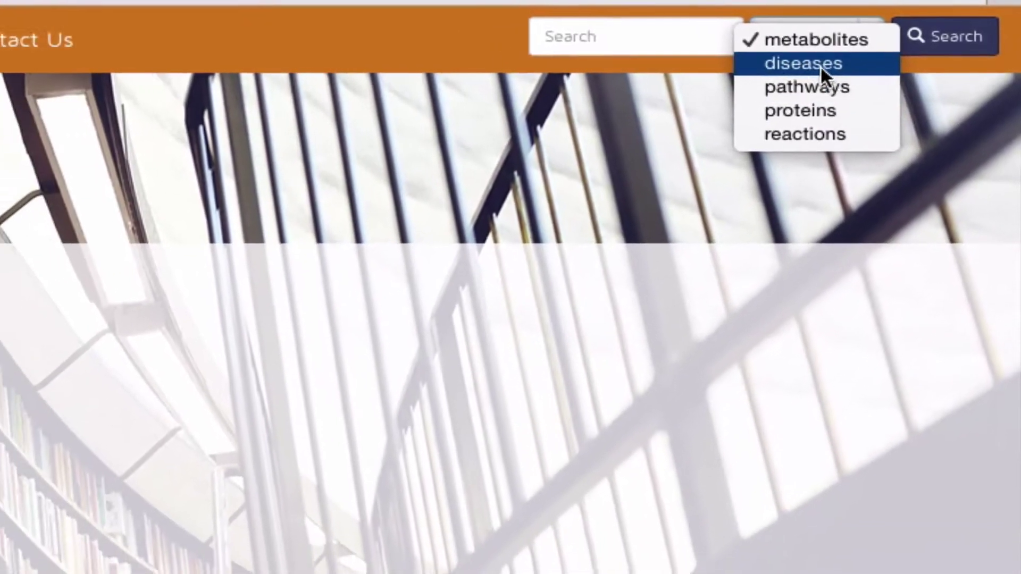
pyautogui.click(830, 39)
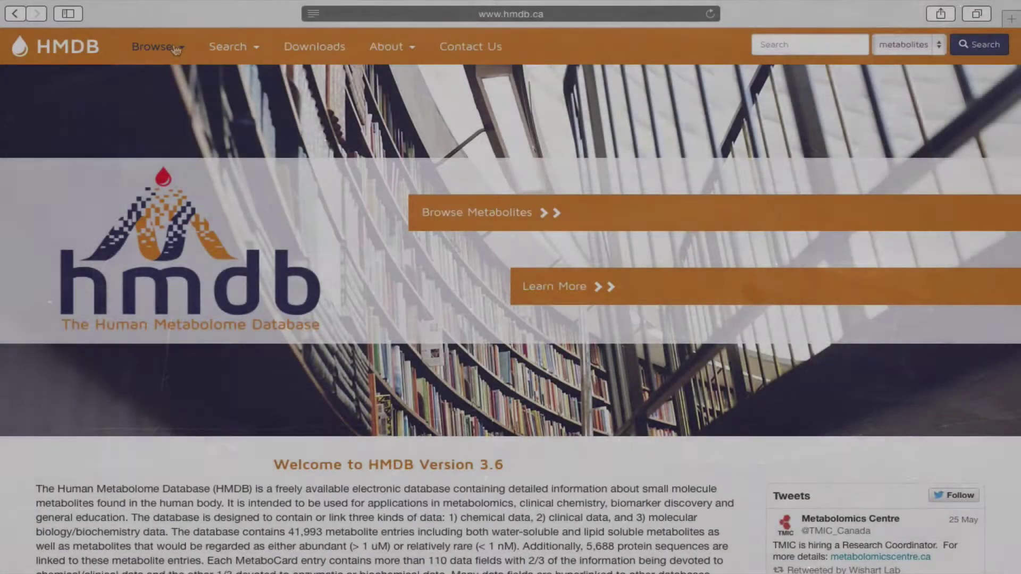
# Open the metabolite browsing page with its filters and metabolite list
pyautogui.click(176, 51)
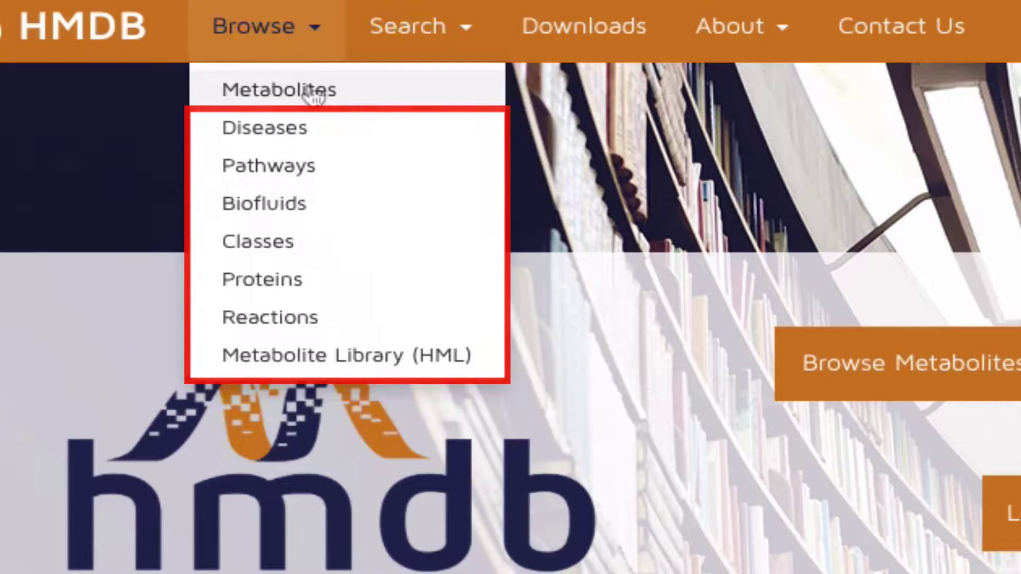
pyautogui.click(315, 91)
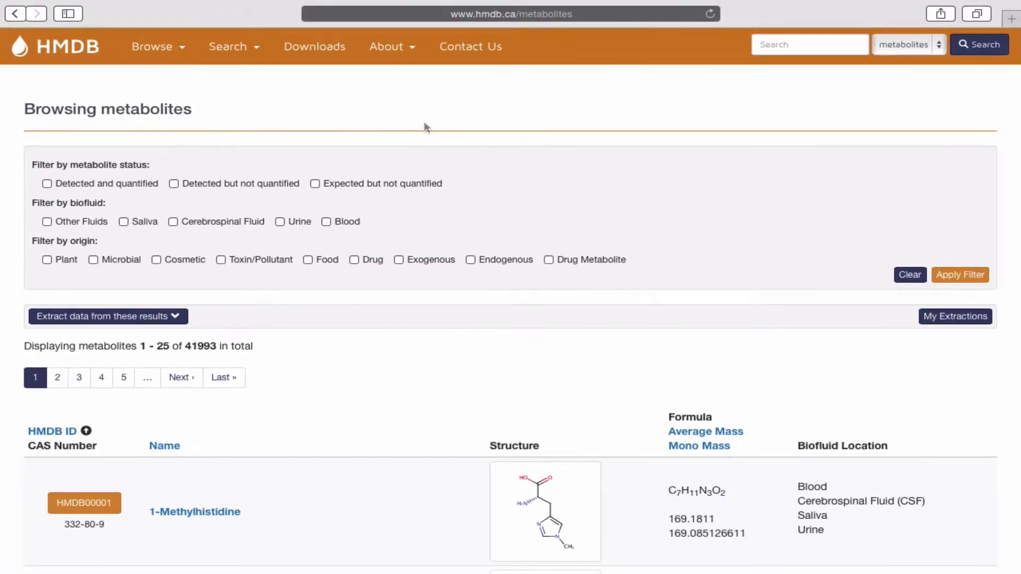
pyautogui.scroll(-1, 425, 127)
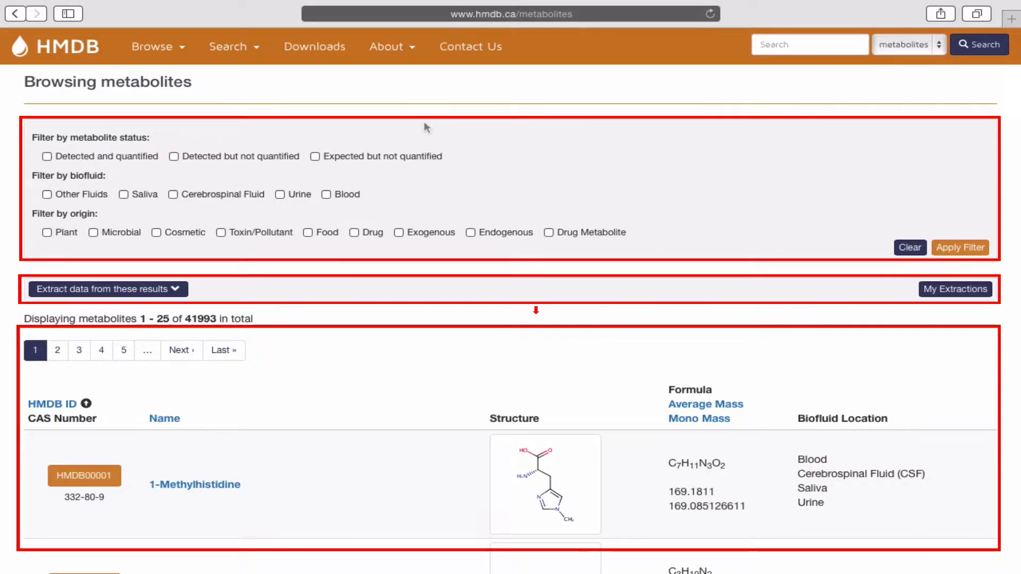
# Filter the metabolites by status Detected and quantified, biofluid Saliva, and origin Cosmetic
pyautogui.click(47, 156)
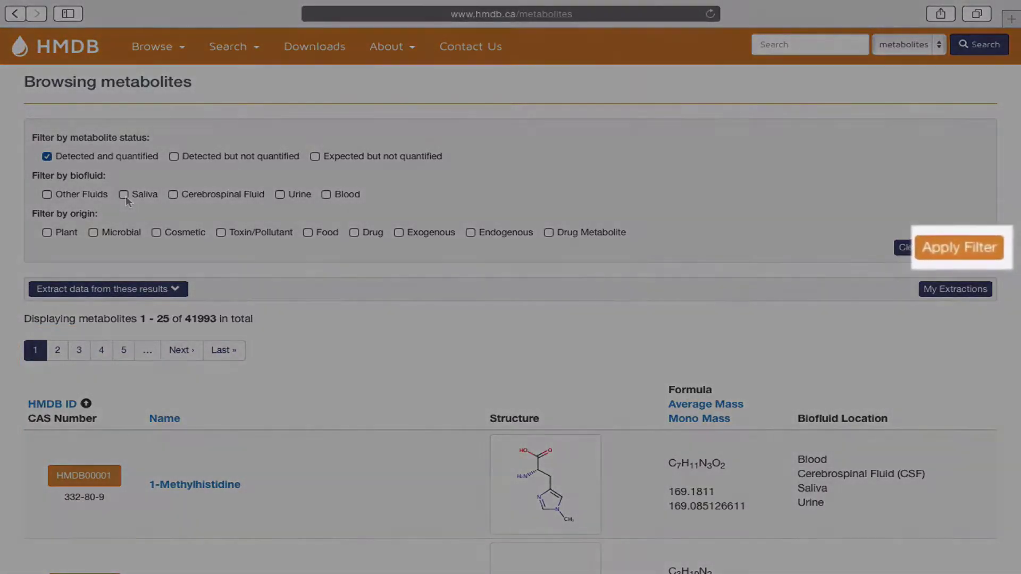
pyautogui.click(125, 196)
pyautogui.click(155, 233)
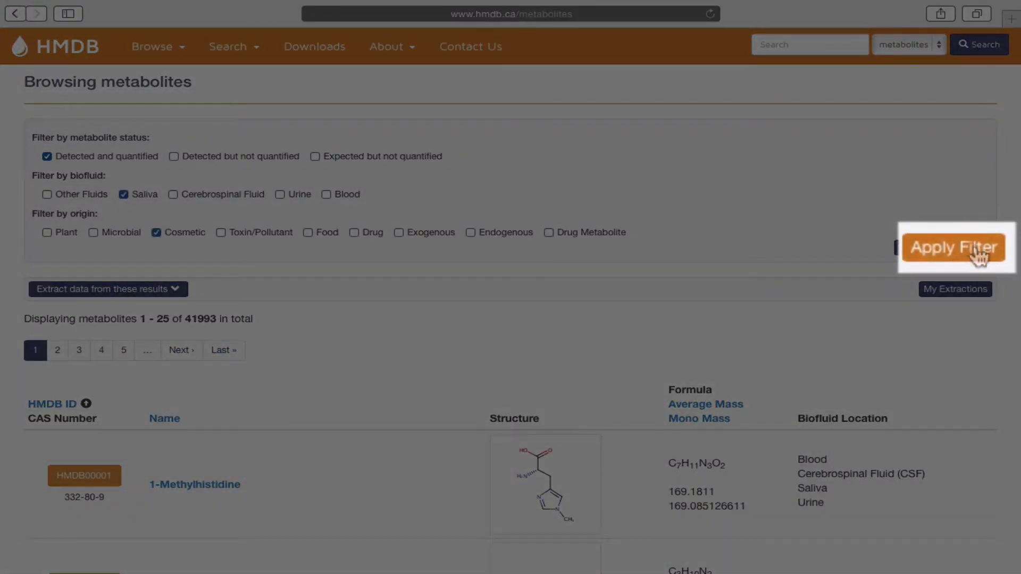
pyautogui.click(975, 252)
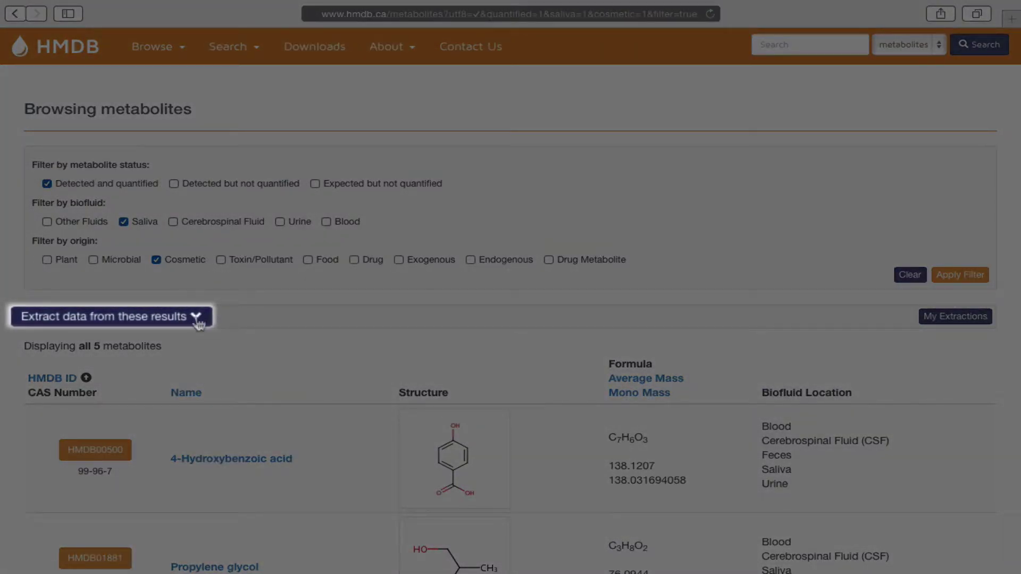
# Expand the data extraction options for the filtered results and select InChI Key and BioCyc ID as export fields
pyautogui.click(196, 318)
pyautogui.scroll(-3, 178, 321)
pyautogui.scroll(-2, 176, 318)
pyautogui.click(229, 338)
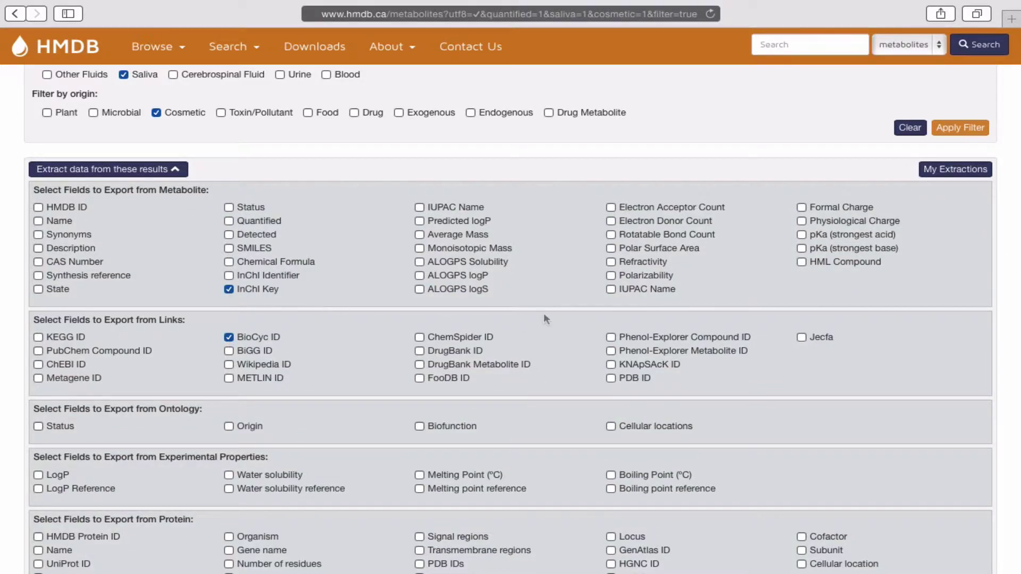
# Check the available extraction file types and keep CSV as the export format
pyautogui.scroll(-4, 544, 312)
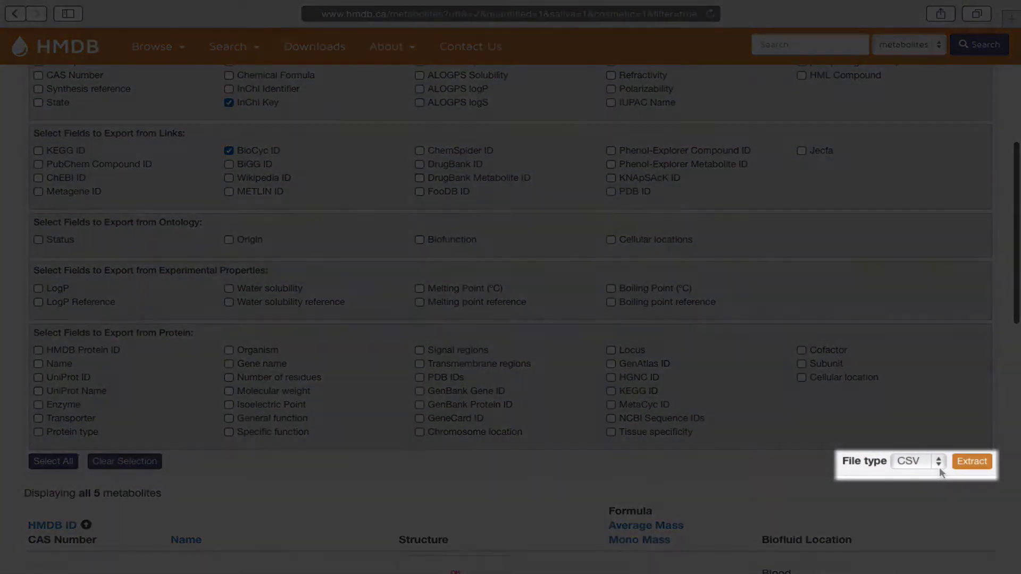
pyautogui.click(935, 461)
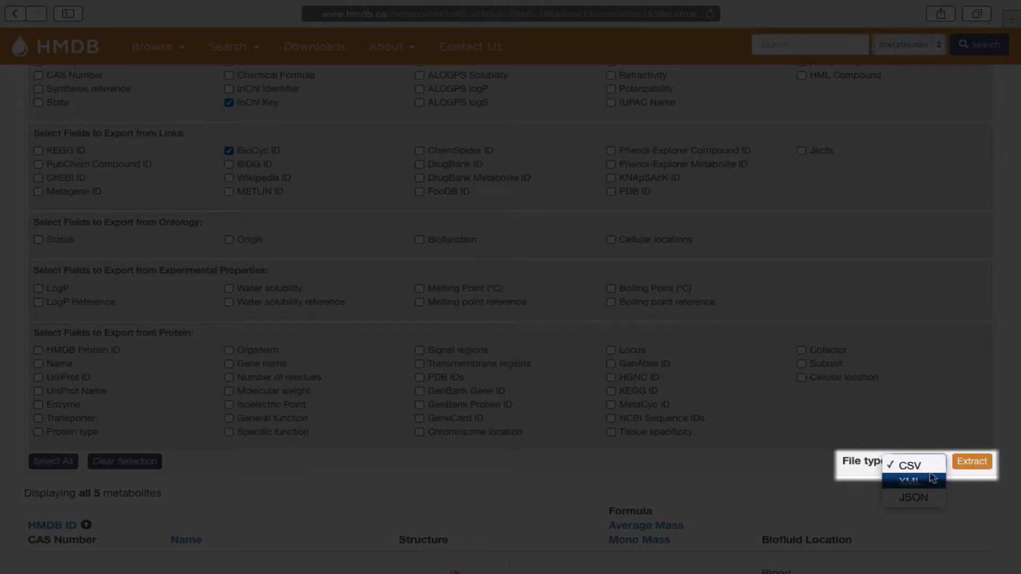
pyautogui.click(928, 466)
pyautogui.scroll(-8, 972, 471)
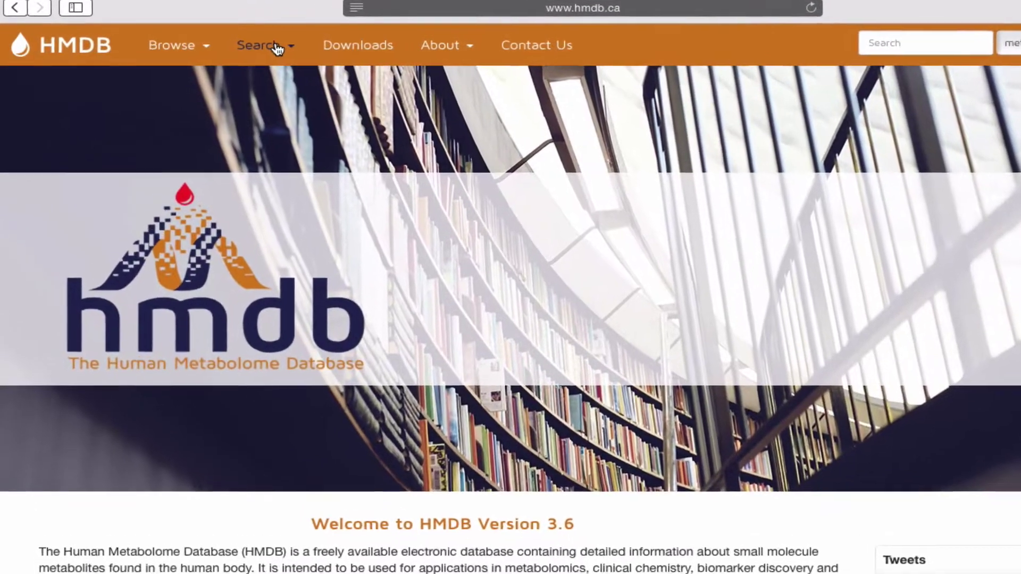
# Copy the SMILES string of HMDB00001 and paste it as the query structure in the ChemQuery Structure Search
pyautogui.click(276, 46)
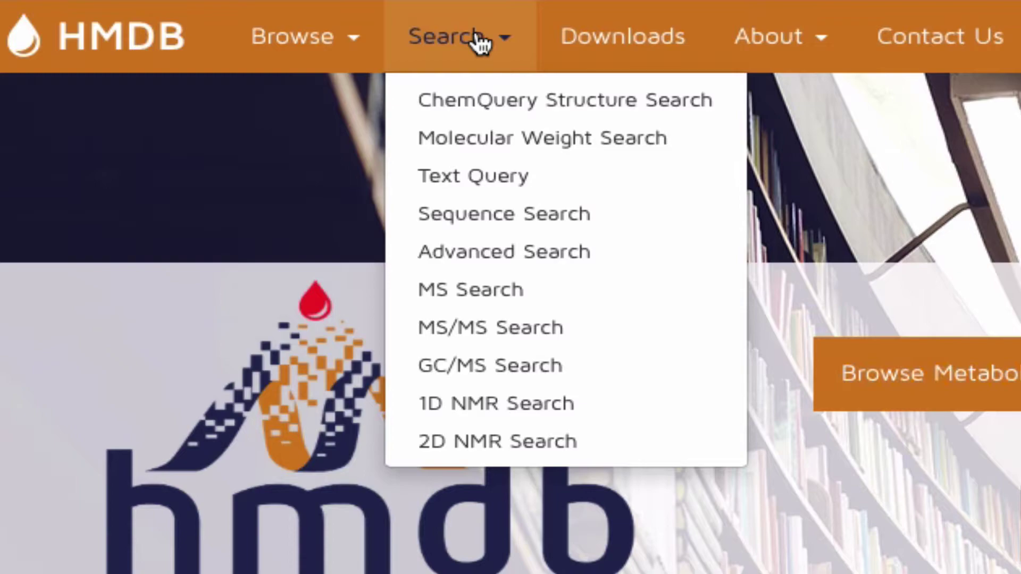
pyautogui.click(487, 104)
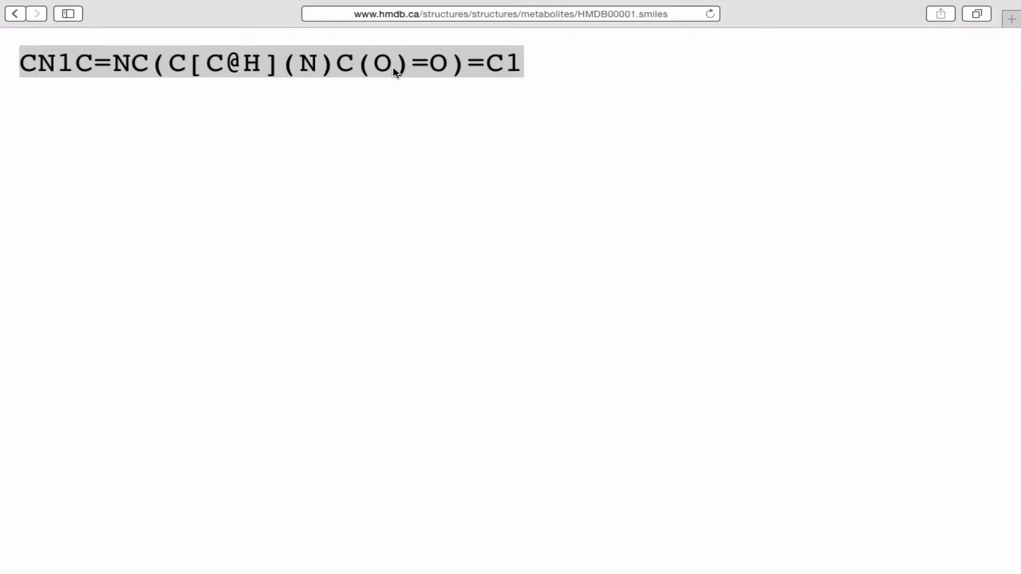
pyautogui.rightClick(393, 68)
pyautogui.click(418, 108)
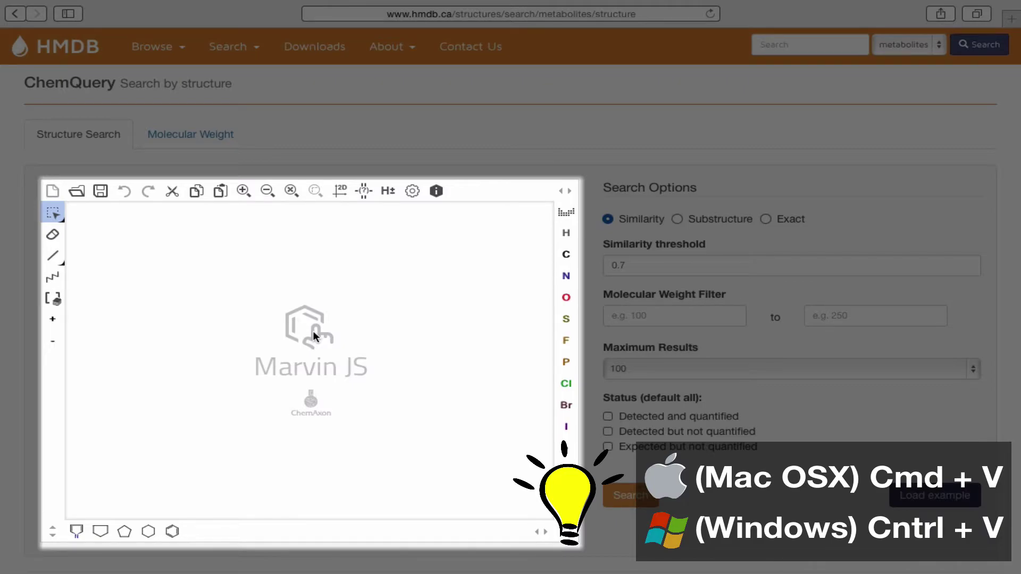
pyautogui.press('super+v')
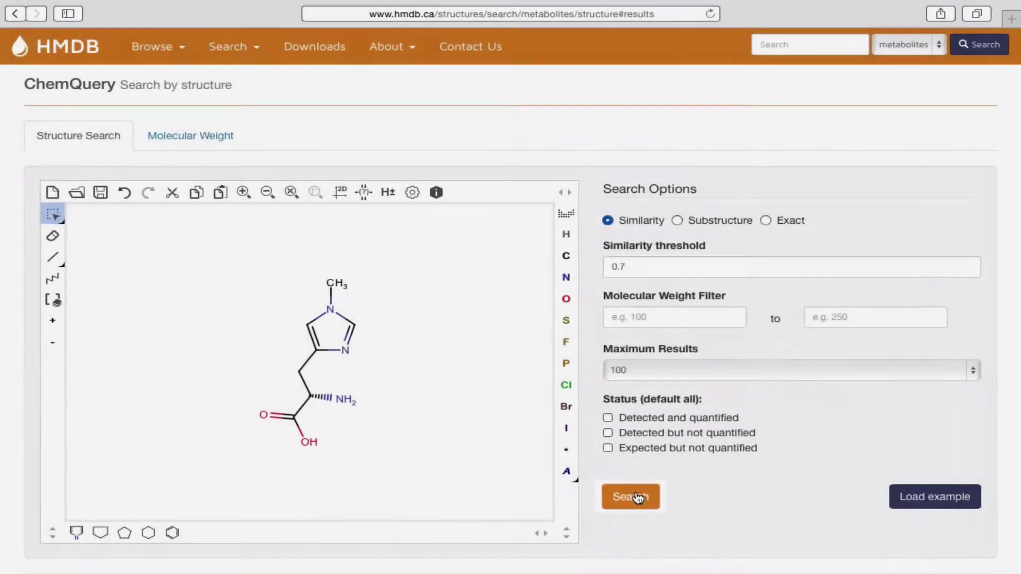
# Run the similarity search with threshold 0.7 and review the matching metabolites and their scores
pyautogui.click(638, 498)
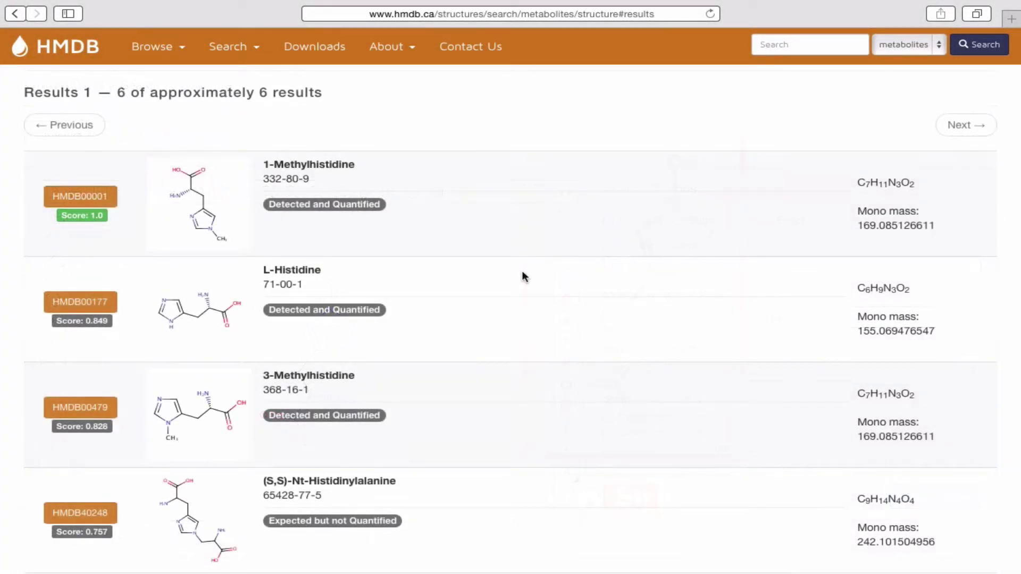
pyautogui.scroll(-2, 524, 276)
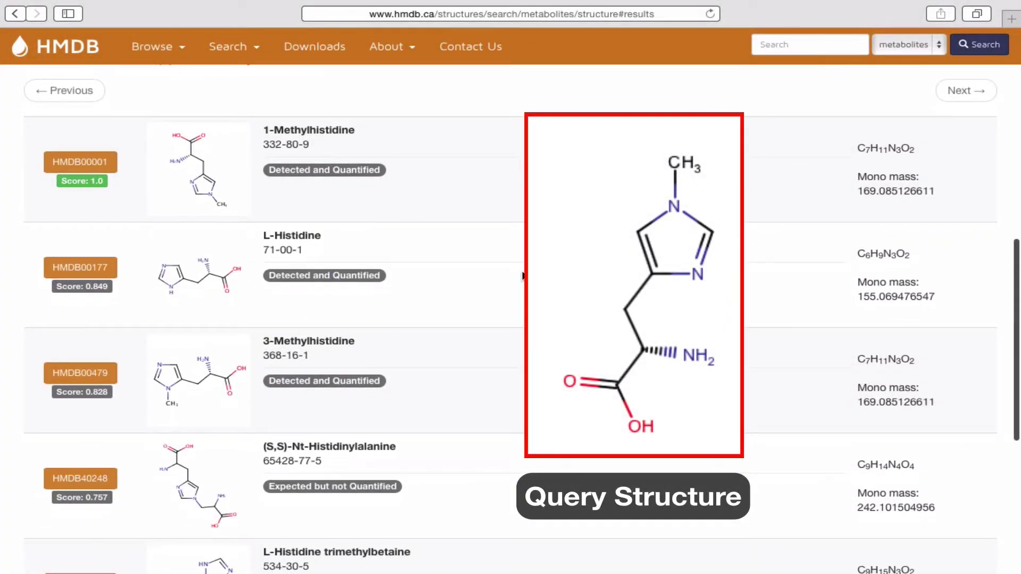
pyautogui.scroll(-2, 524, 276)
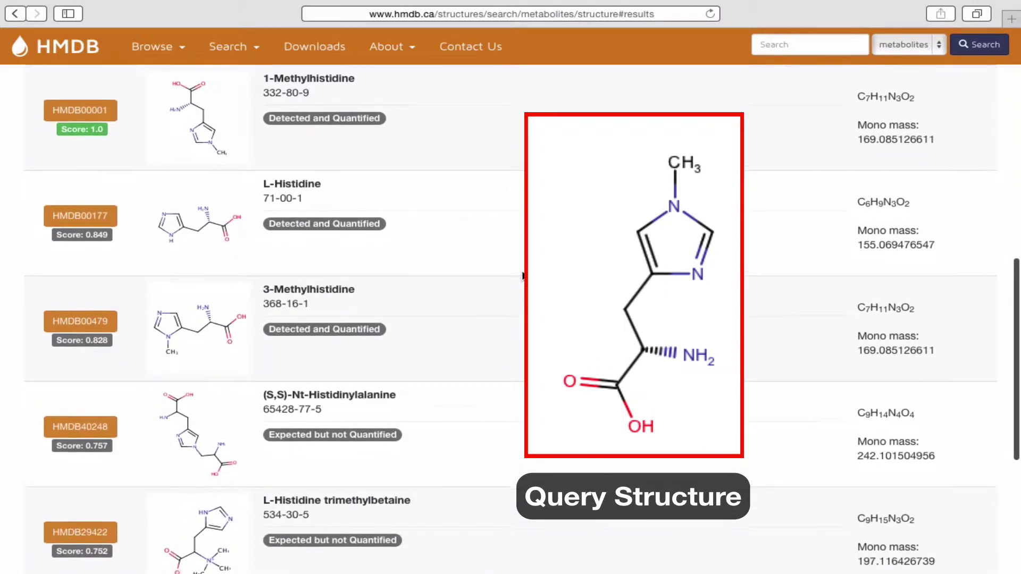
pyautogui.scroll(-1, 524, 276)
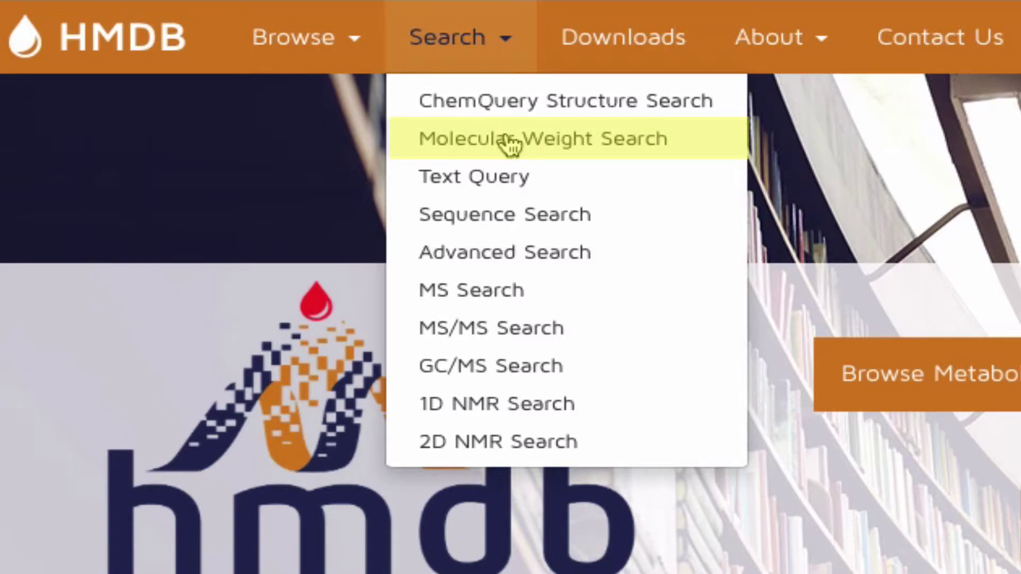
# Run a Molecular Weight Search for the range 100 to 200 and browse the matching metabolites
pyautogui.click(511, 142)
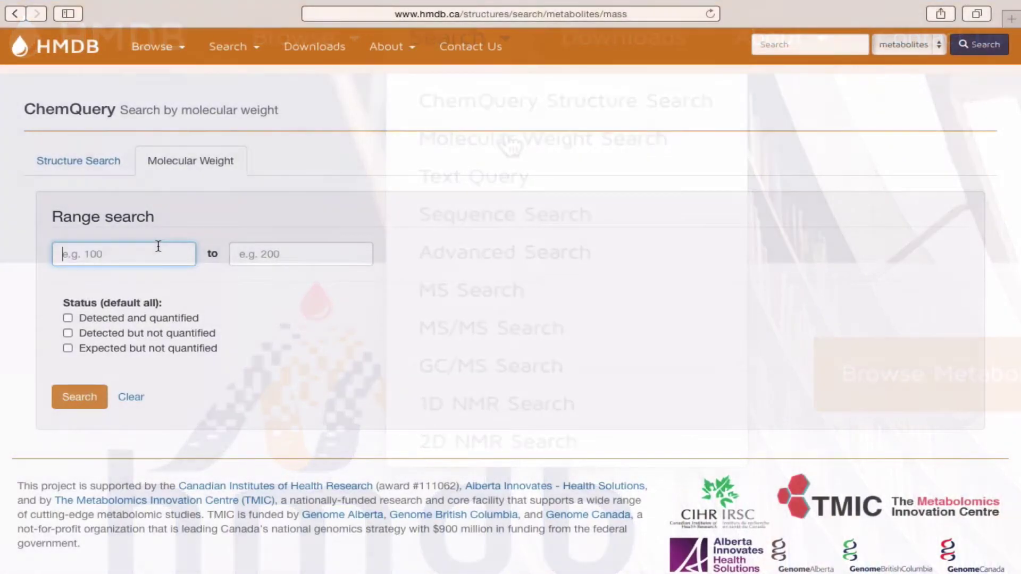
pyautogui.write('100')
pyautogui.press('Tab')
pyautogui.write('200')
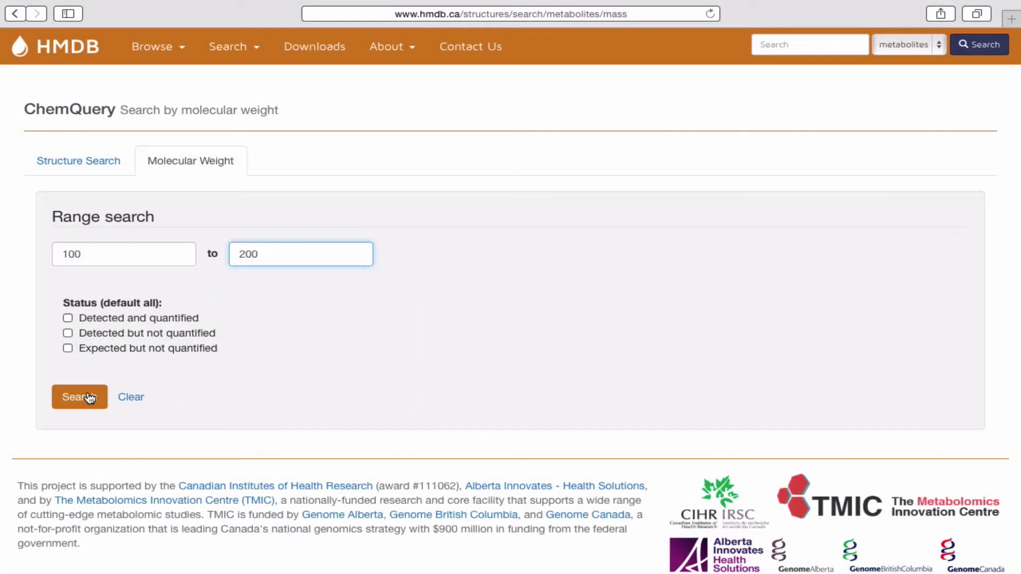
pyautogui.click(90, 398)
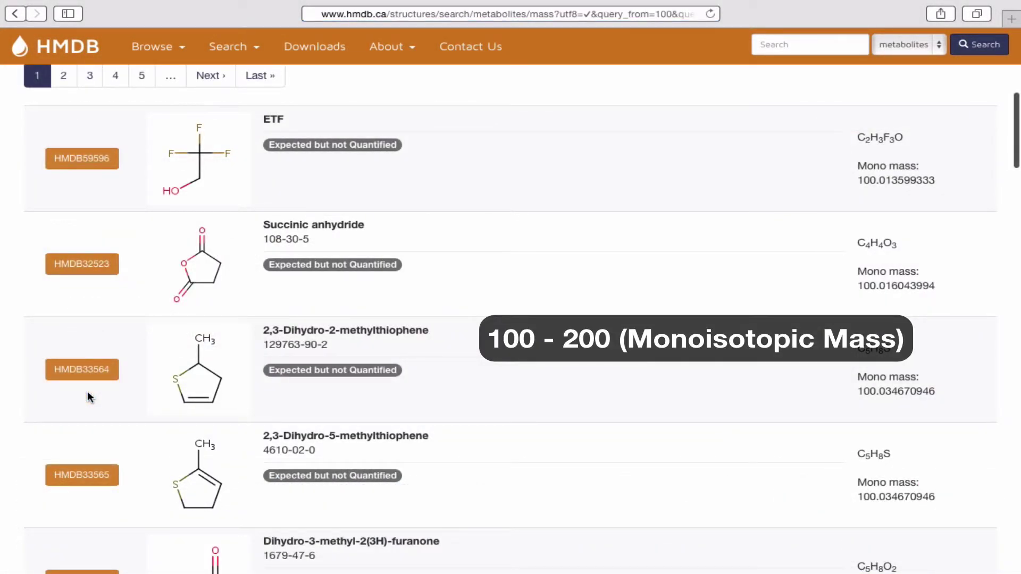
pyautogui.scroll(-1, 89, 398)
pyautogui.scroll(-2, 89, 397)
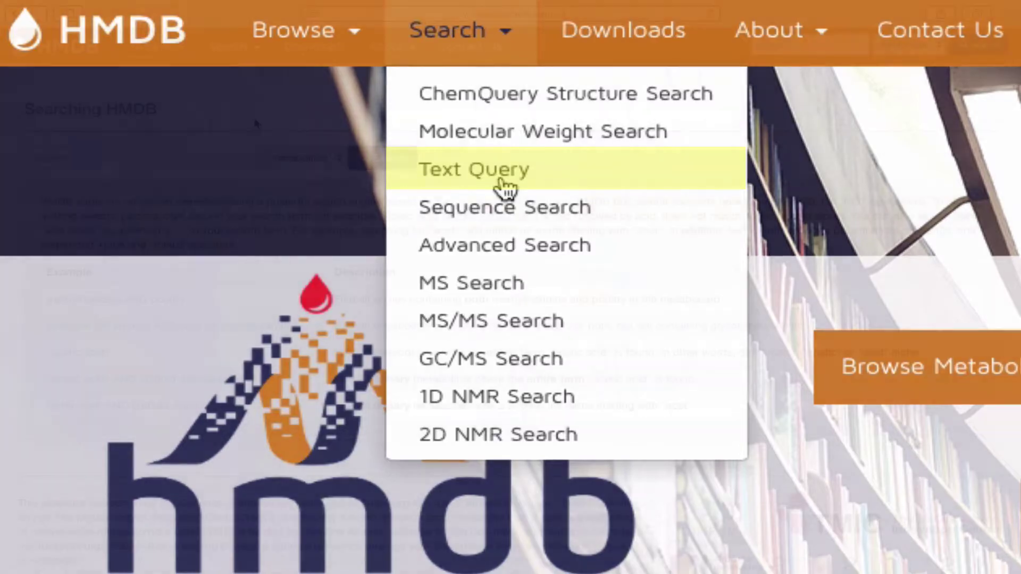
# Open the Text Query search and enter Methylhistidine as the search term for metabolites
pyautogui.click(504, 175)
pyautogui.write('Methylhistid')
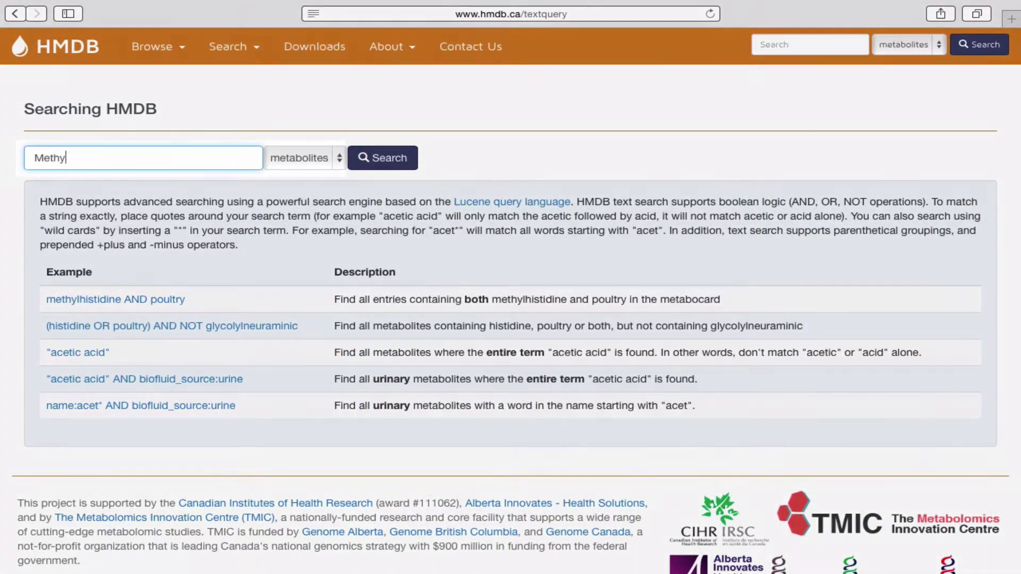
pyautogui.write('ine')
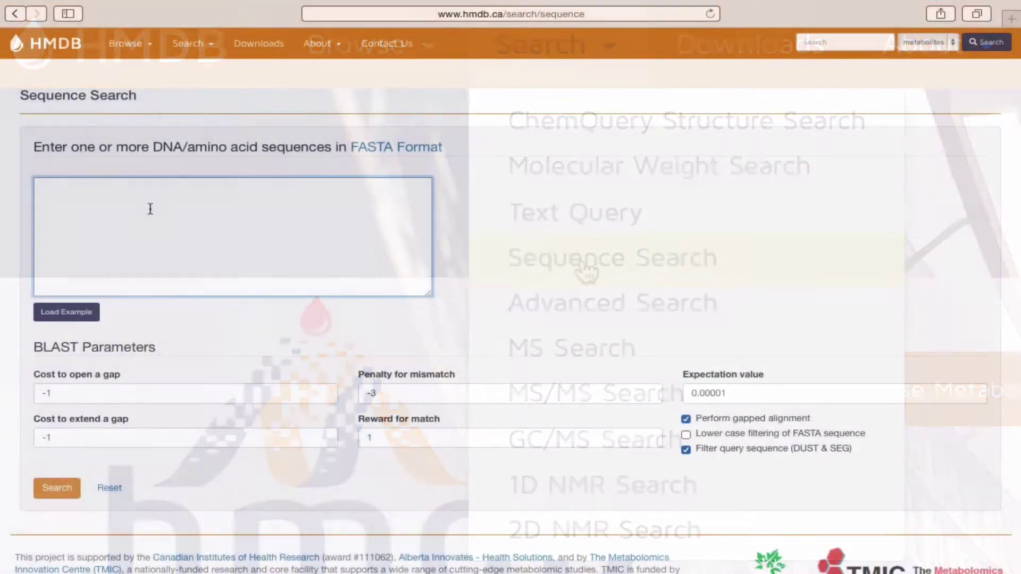
# Paste the pyruvate carboxylase FASTA sequence into the Sequence Search, run it with the default BLAST parameters, and review the matches and interacting metabolites
pyautogui.press('super+v')
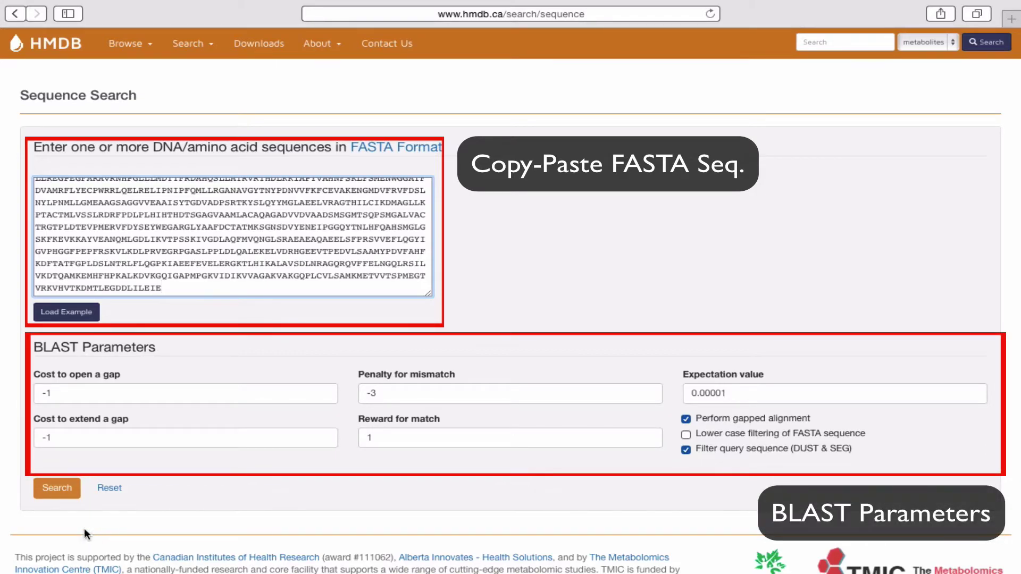
pyautogui.click(52, 495)
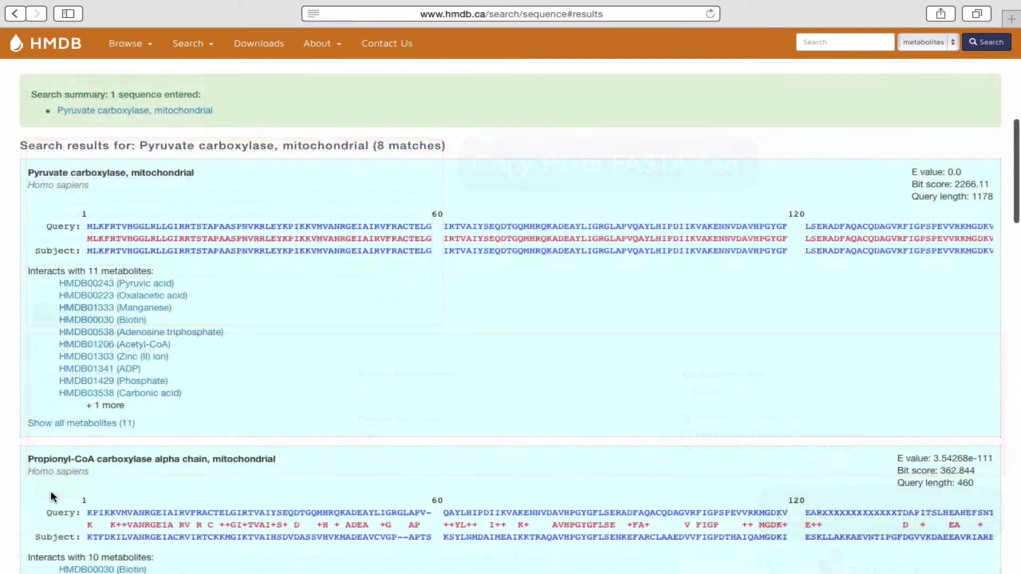
pyautogui.scroll(-1, 51, 497)
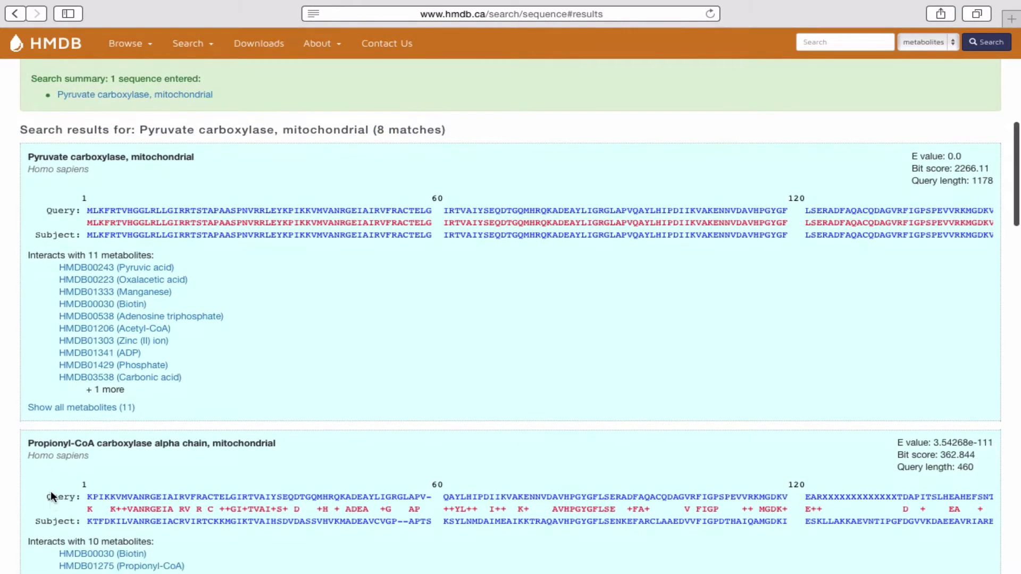
pyautogui.scroll(-2, 51, 494)
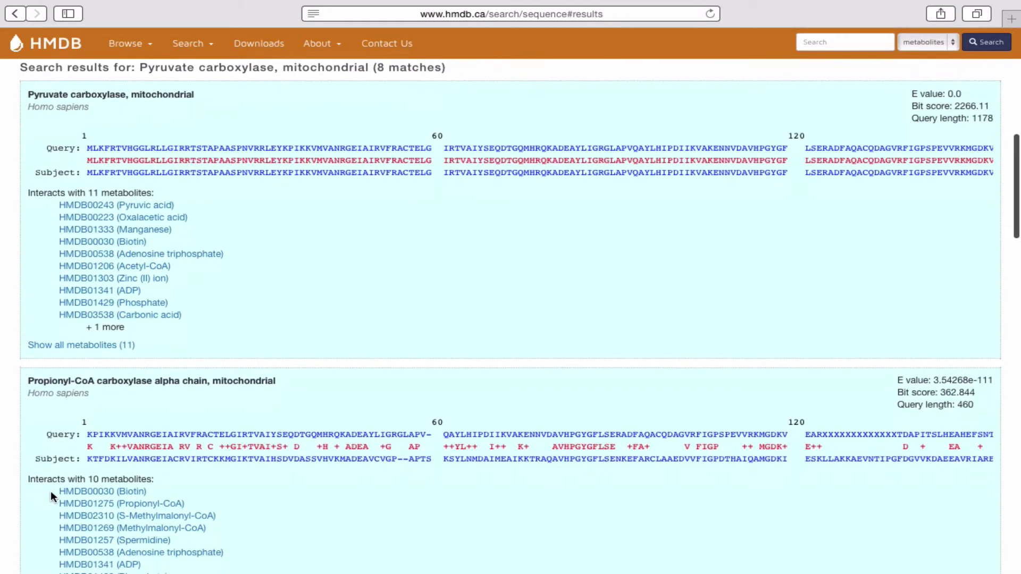
pyautogui.scroll(-2, 51, 496)
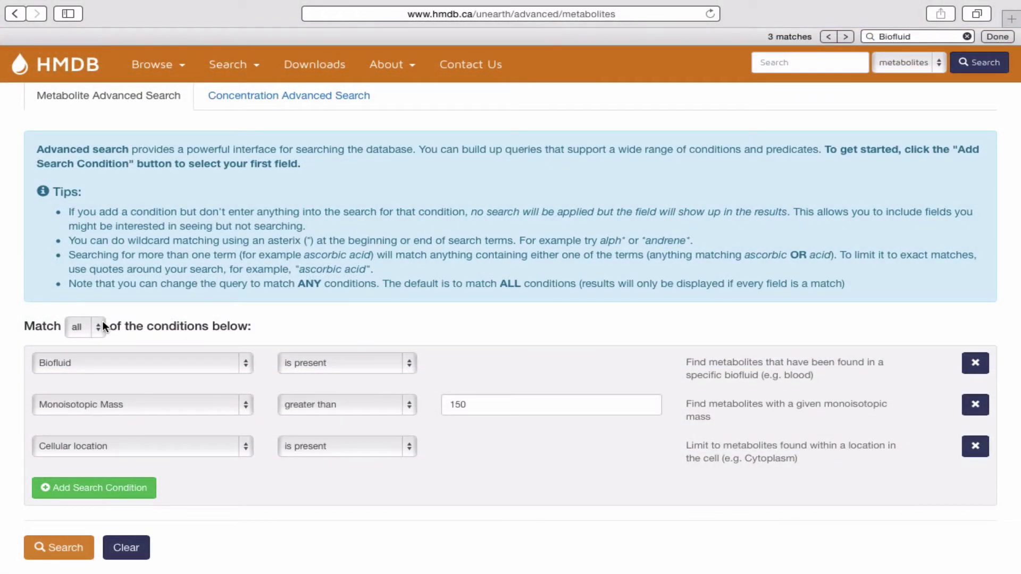
# Show the match options for the Biofluid, Monoisotopic Mass and Cellular location conditions in the metabolite advanced search
pyautogui.click(98, 327)
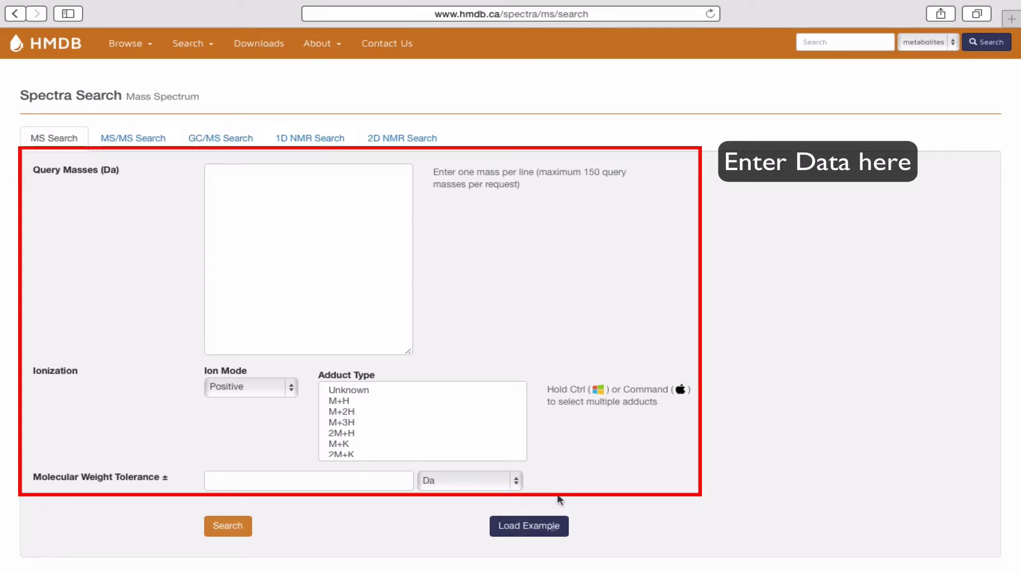
# Load the example query data into the MS Search form
pyautogui.click(553, 526)
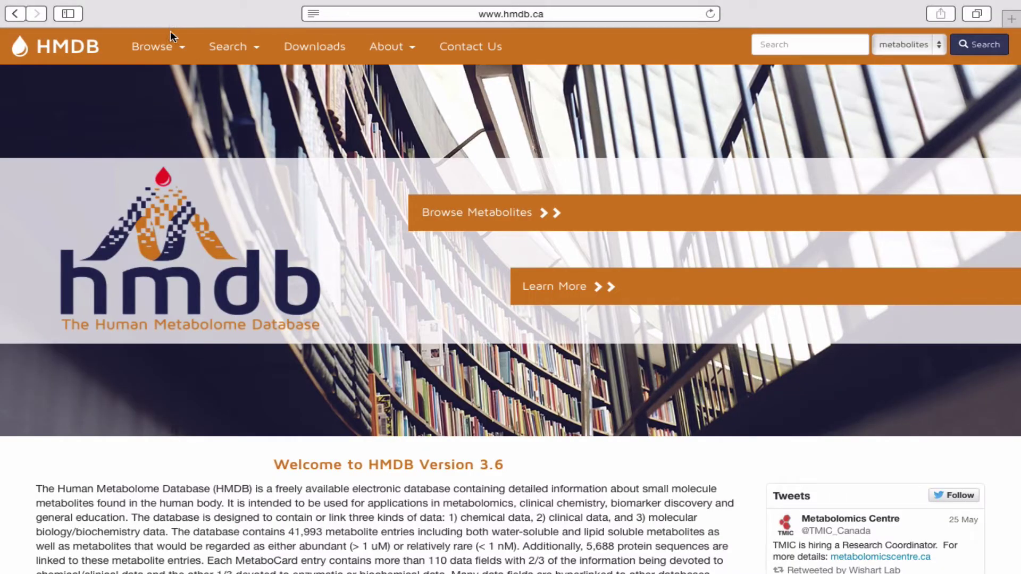
# Browse the metabolites and examine the 1-Methylhistidine (HMDB00001) metabocard from its identification section down to its spectra
pyautogui.click(159, 46)
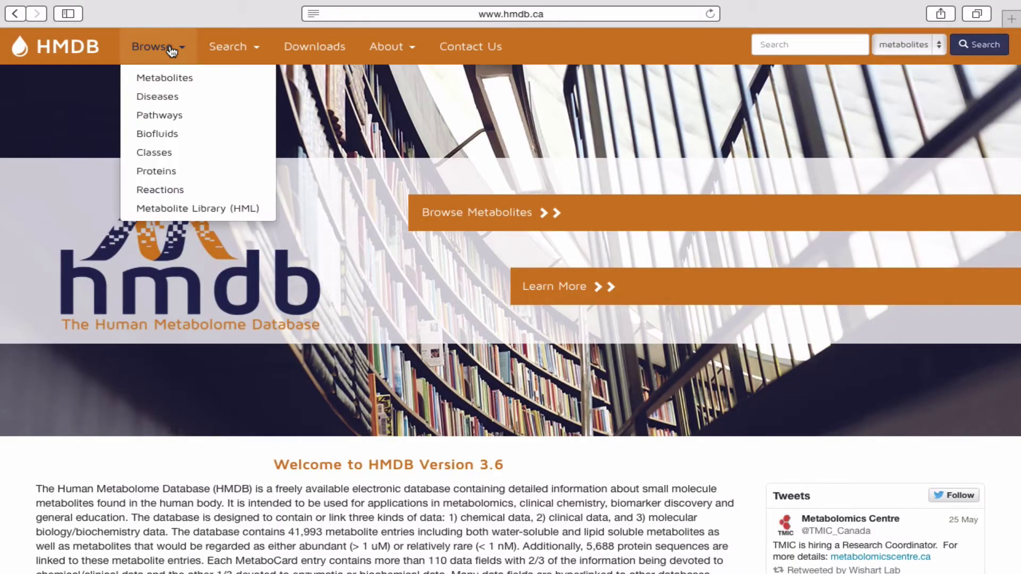
pyautogui.click(176, 76)
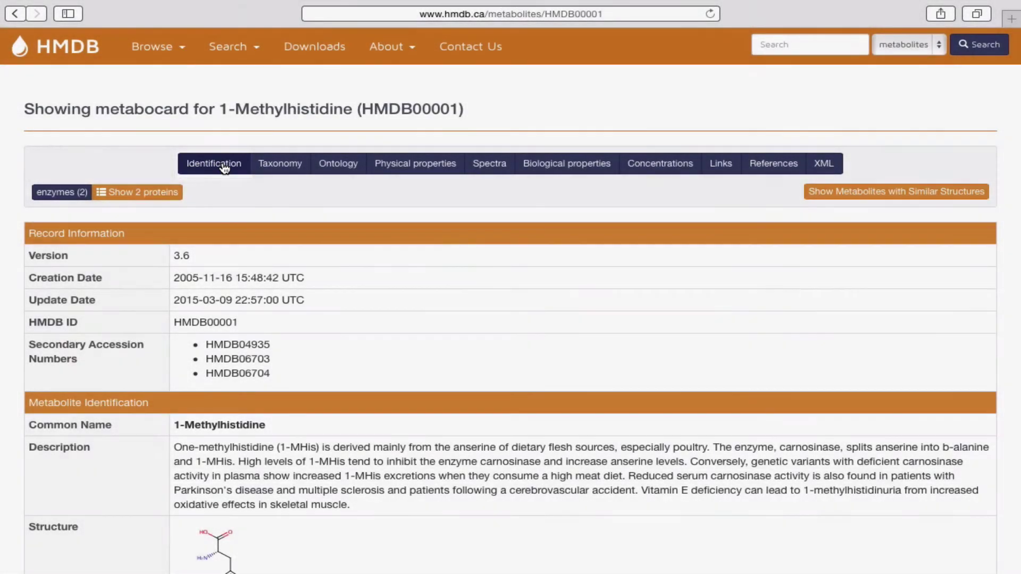
pyautogui.click(225, 168)
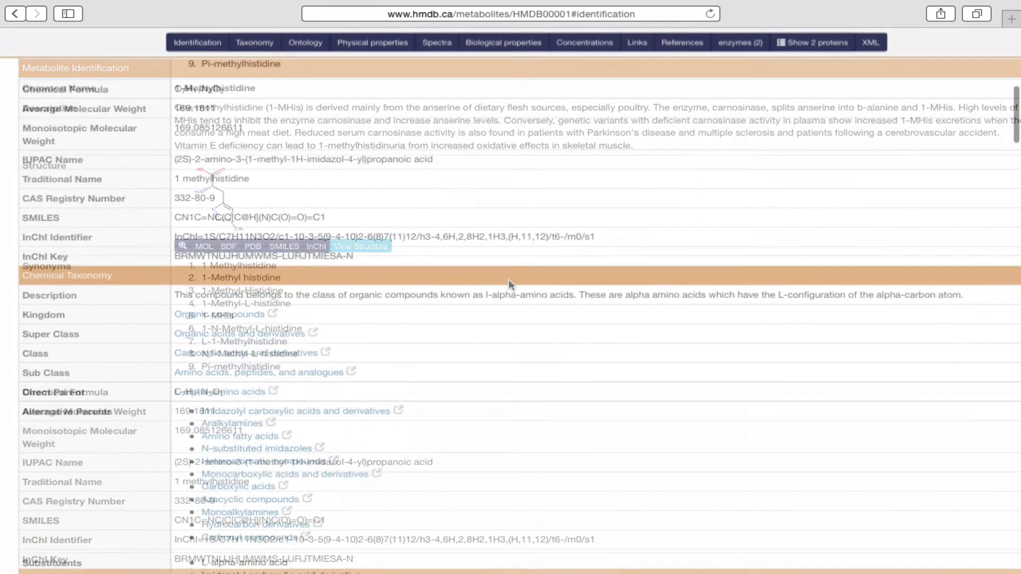
pyautogui.scroll(-3, 508, 279)
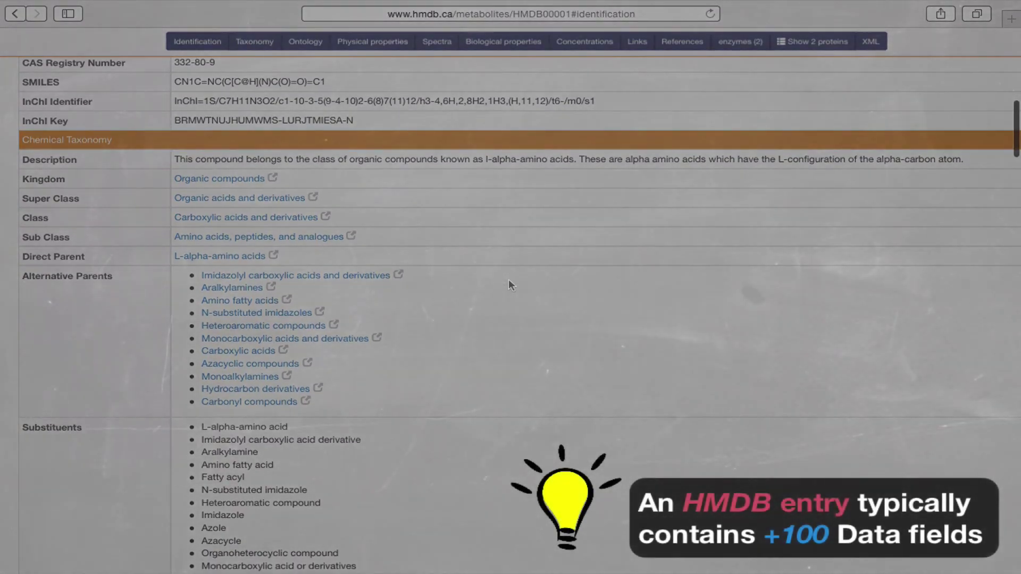
pyautogui.scroll(-3, 508, 280)
pyautogui.scroll(-5, 509, 281)
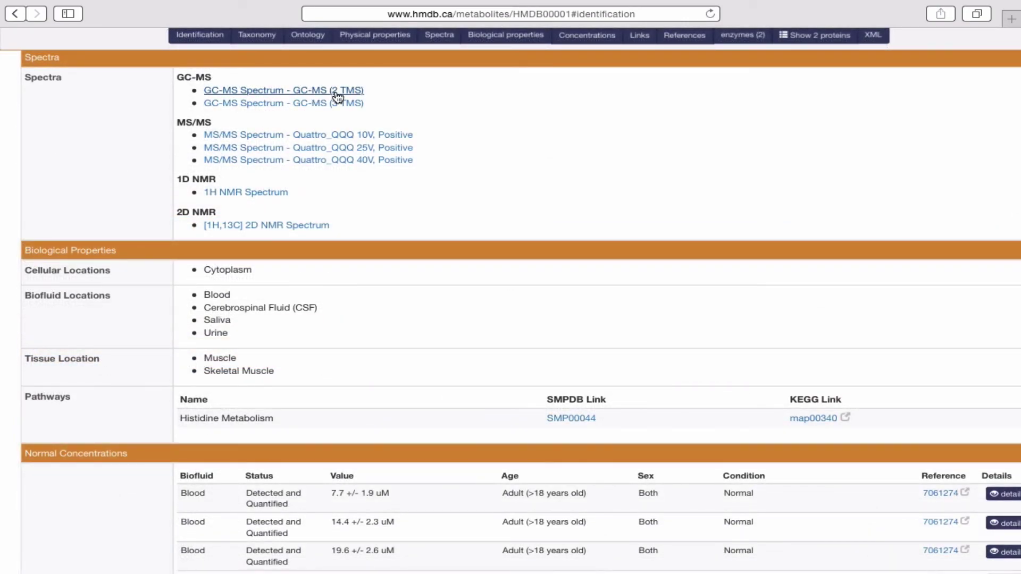
# Open the GC-MS (2 TMS) spectrum of 1-Methylhistidine and view its spectrum plot and experimental conditions
pyautogui.click(337, 91)
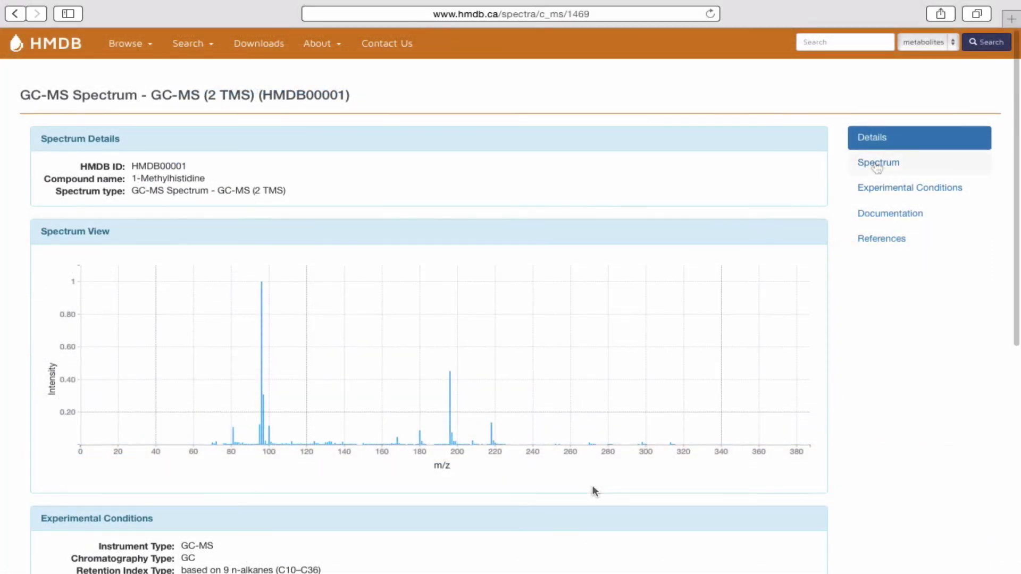
pyautogui.click(878, 162)
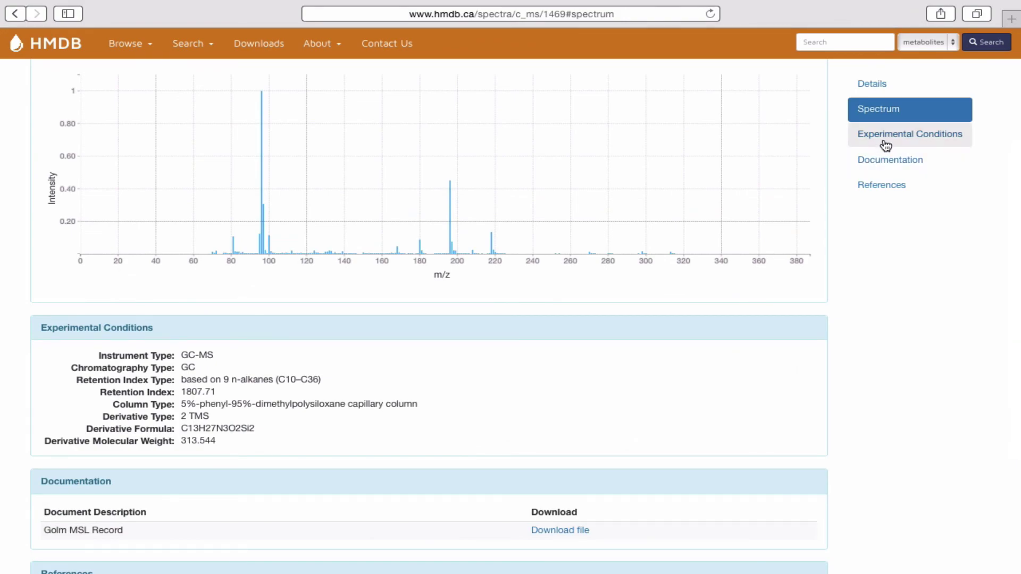
pyautogui.click(884, 142)
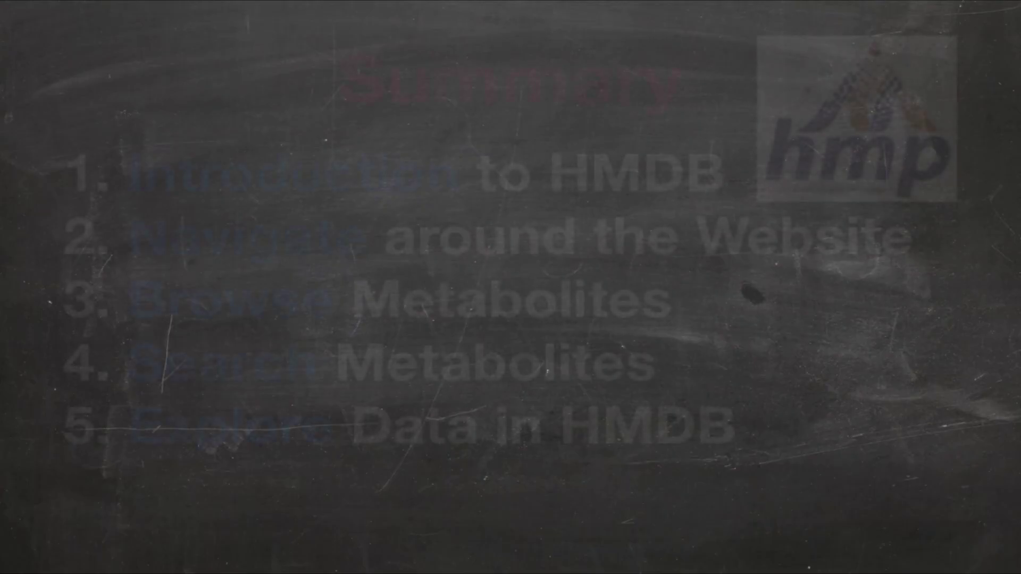